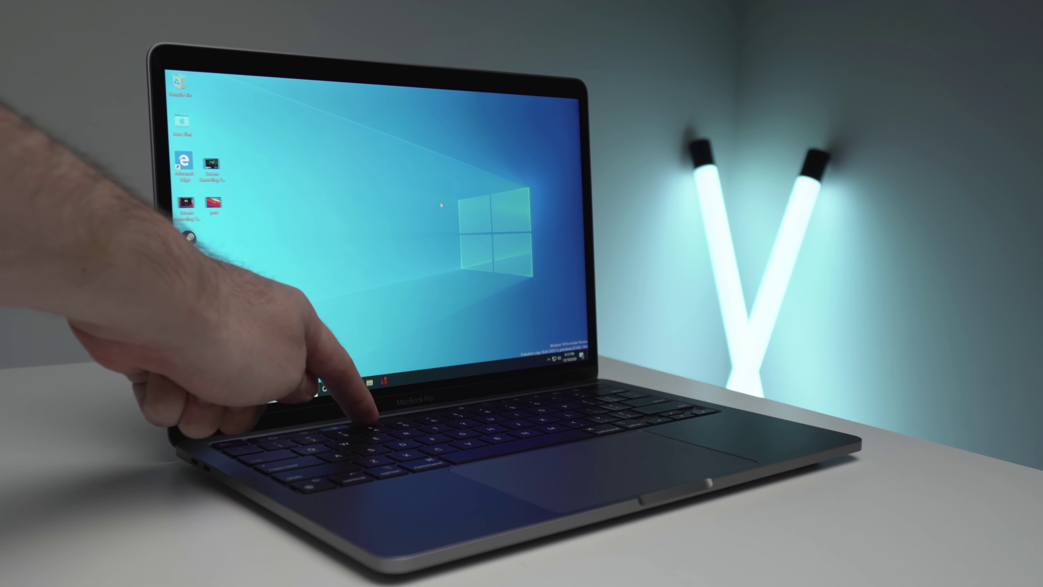
Step: Show This PC in Windows File Explorer, then bring up the Parallels M1 Technical Preview page in Safari
{"action": "key", "text": "super+e"}
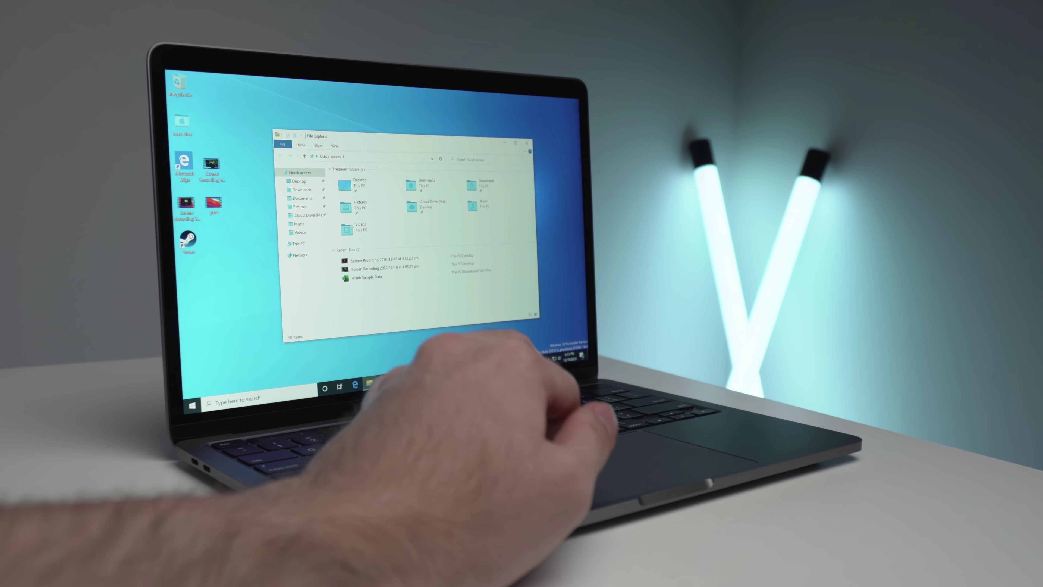
{"action": "left_click", "coordinate": [298, 243]}
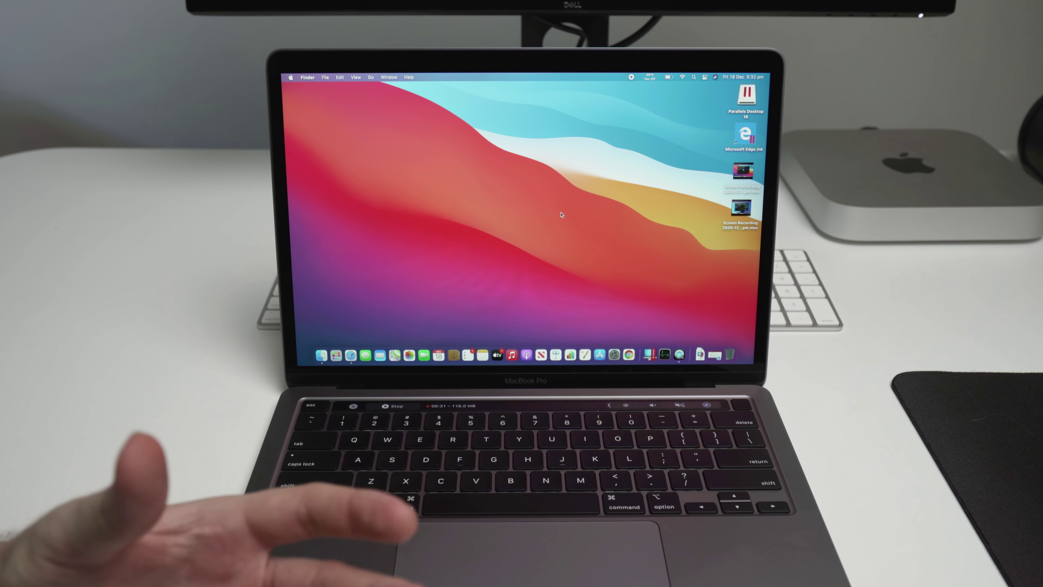
{"action": "left_click", "coordinate": [351, 354]}
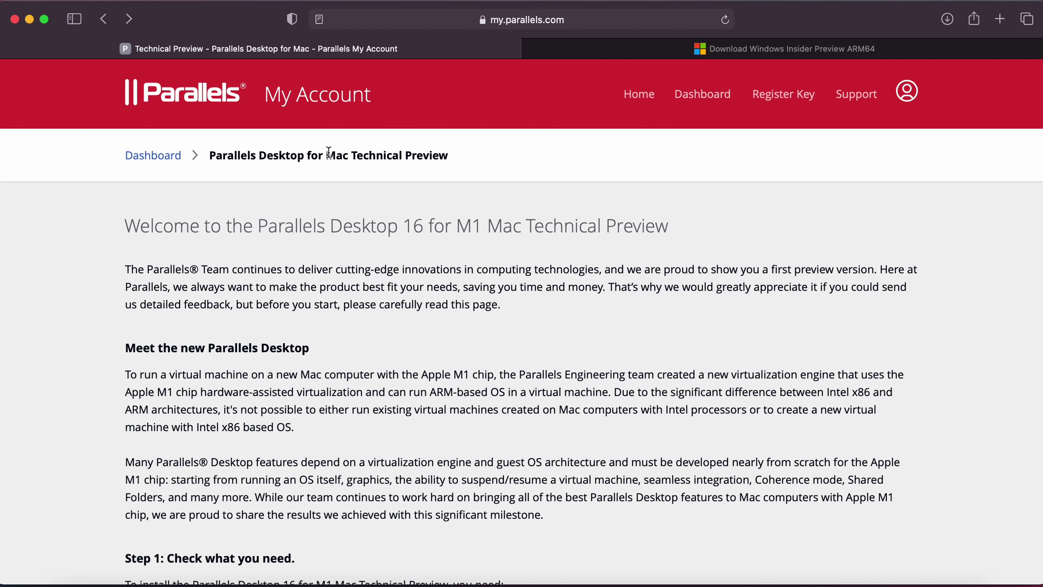
{"action": "left_click", "coordinate": [574, 19]}
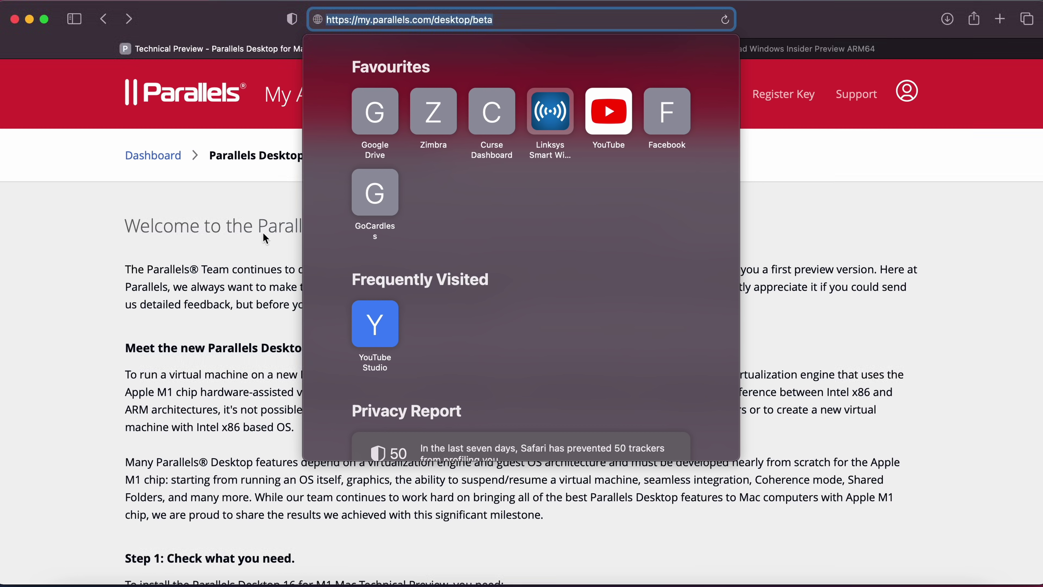
{"action": "left_click", "coordinate": [241, 272]}
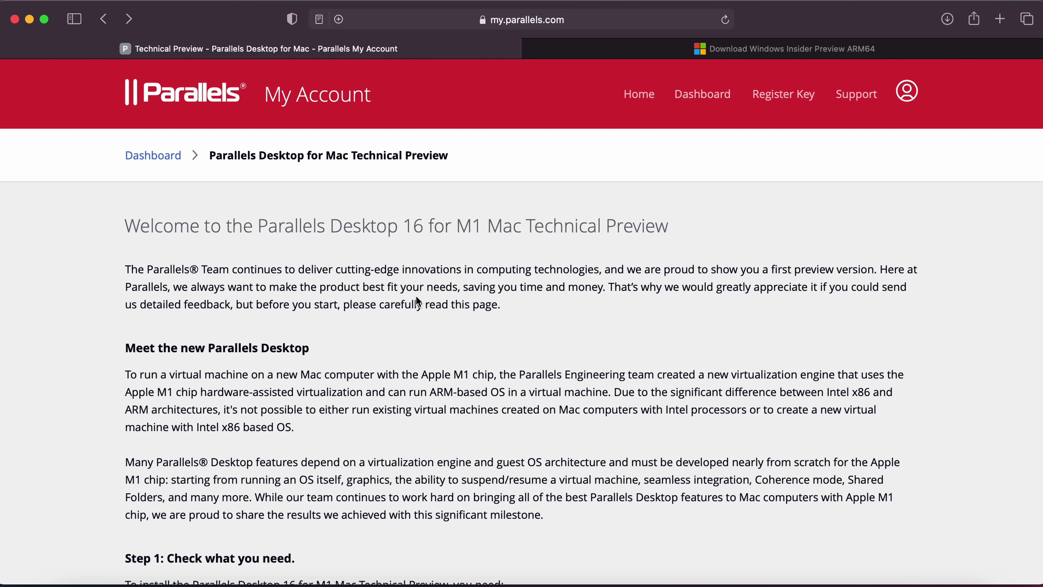
{"action": "scroll", "coordinate": [418, 302], "scroll_direction": "down", "scroll_amount": 10}
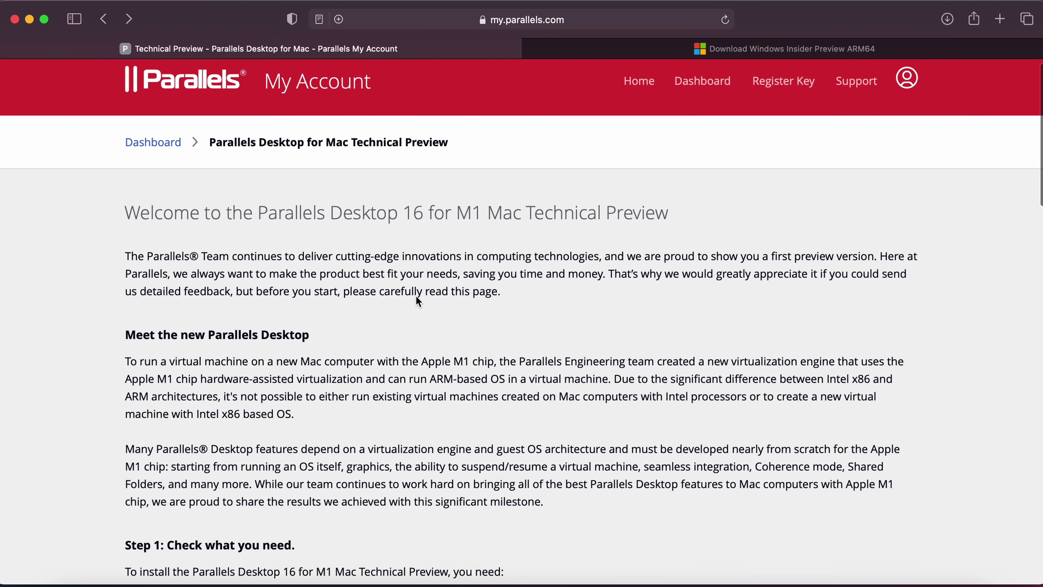
{"action": "scroll", "coordinate": [417, 313], "scroll_direction": "down", "scroll_amount": 8}
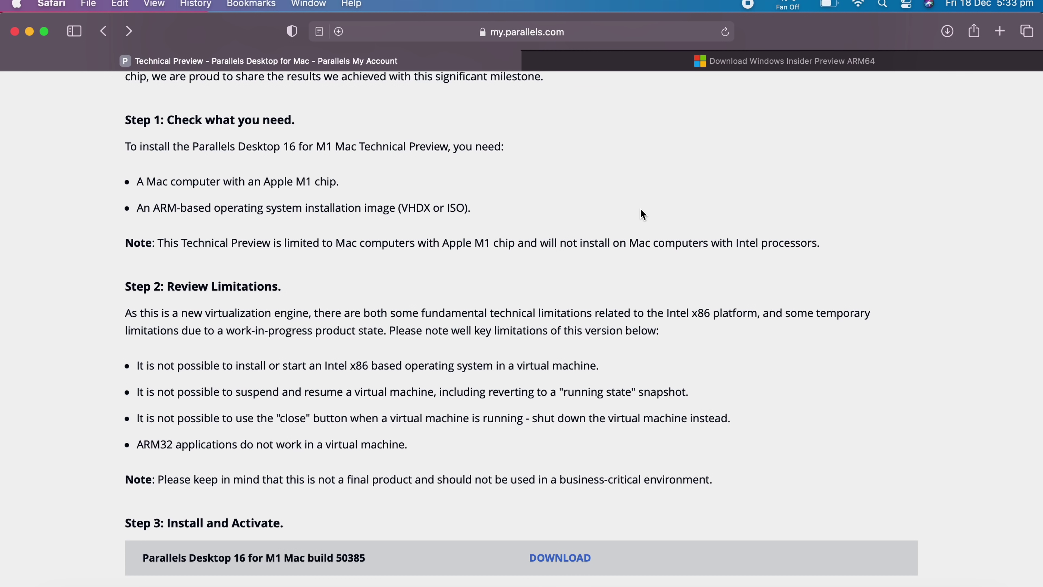
{"action": "scroll", "coordinate": [488, 265], "scroll_direction": "up", "scroll_amount": 5}
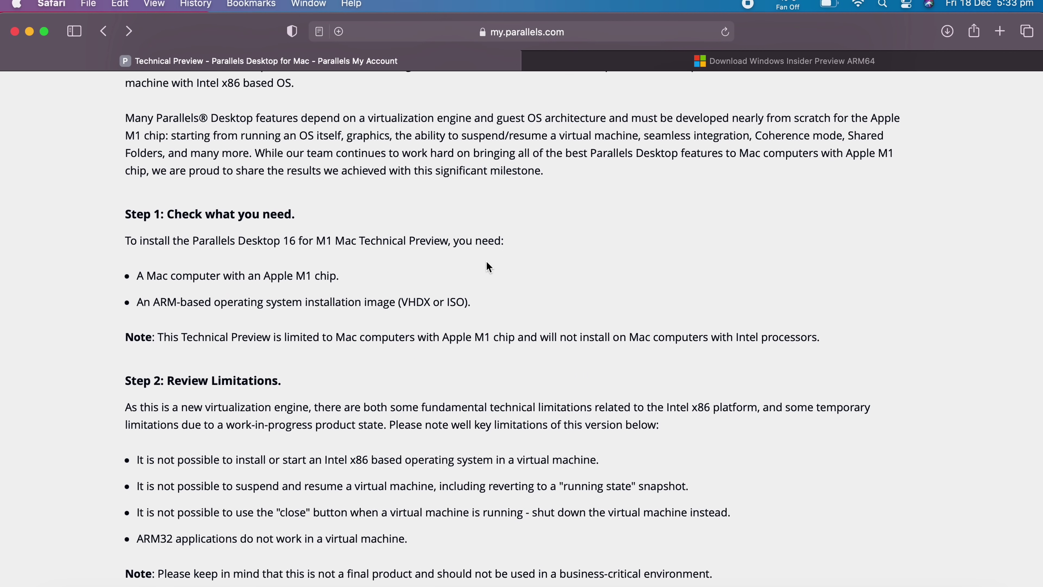
{"action": "scroll", "coordinate": [488, 267], "scroll_direction": "down", "scroll_amount": 2}
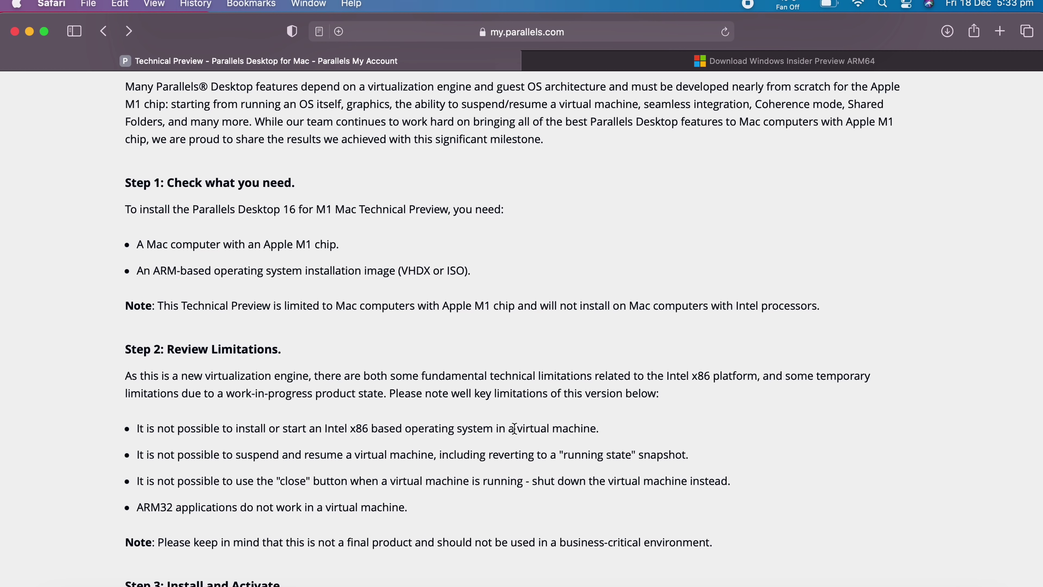
Step: Switch Safari to the Windows Insider Preview ARM64 download tab, then minimize the browser
{"action": "left_click", "coordinate": [754, 57]}
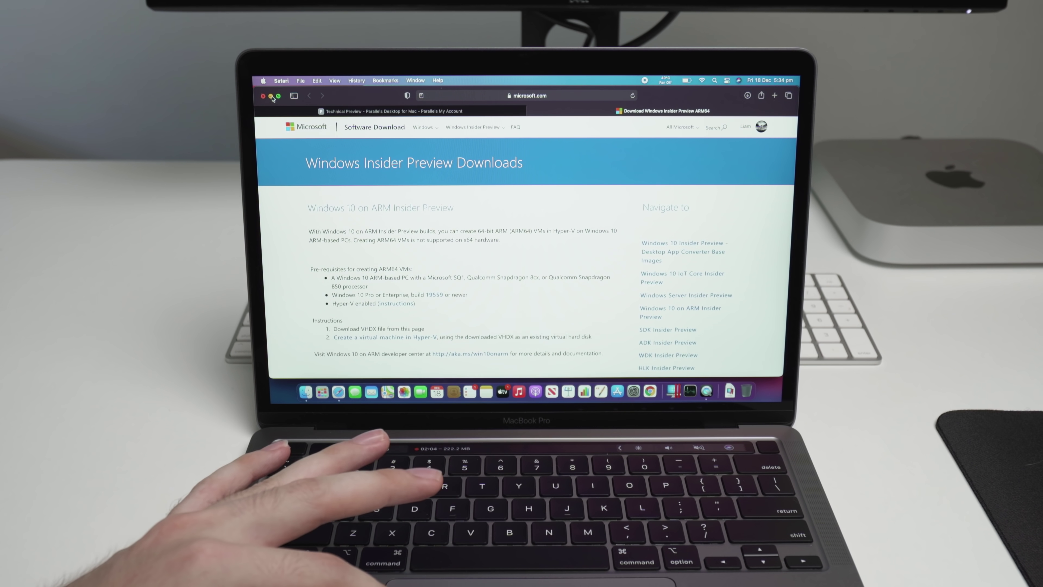
{"action": "left_click", "coordinate": [271, 96]}
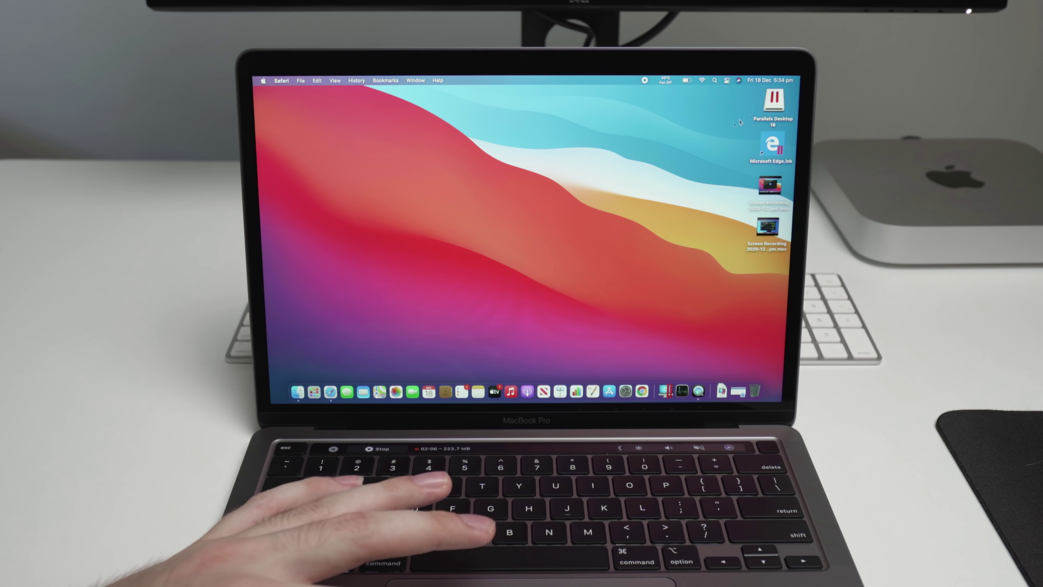
Step: Launch Parallels Desktop and start the Windows 10 VM to its Insider Preview desktop
{"action": "left_click", "coordinate": [665, 389]}
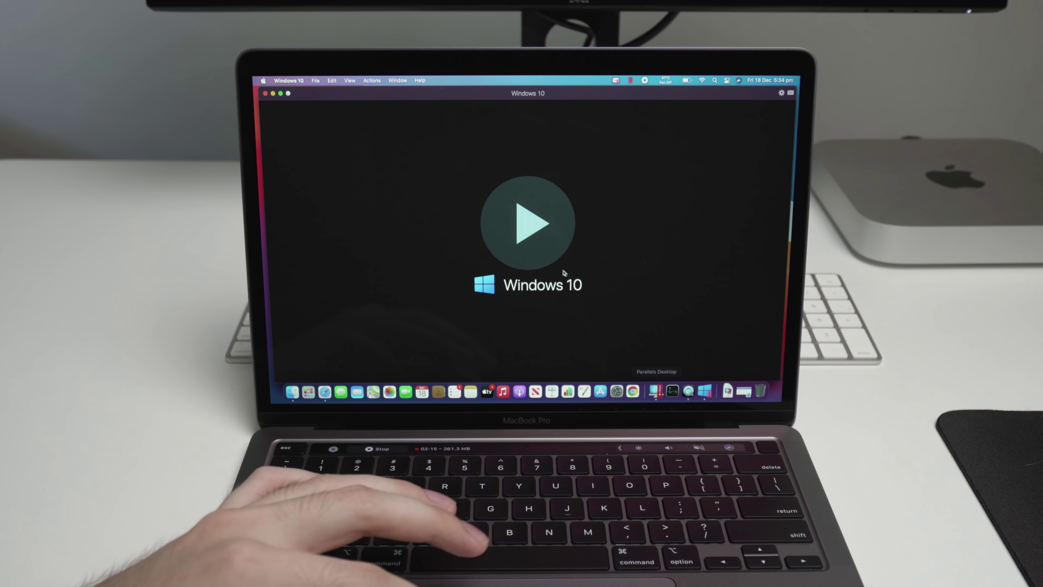
{"action": "left_click", "coordinate": [533, 228]}
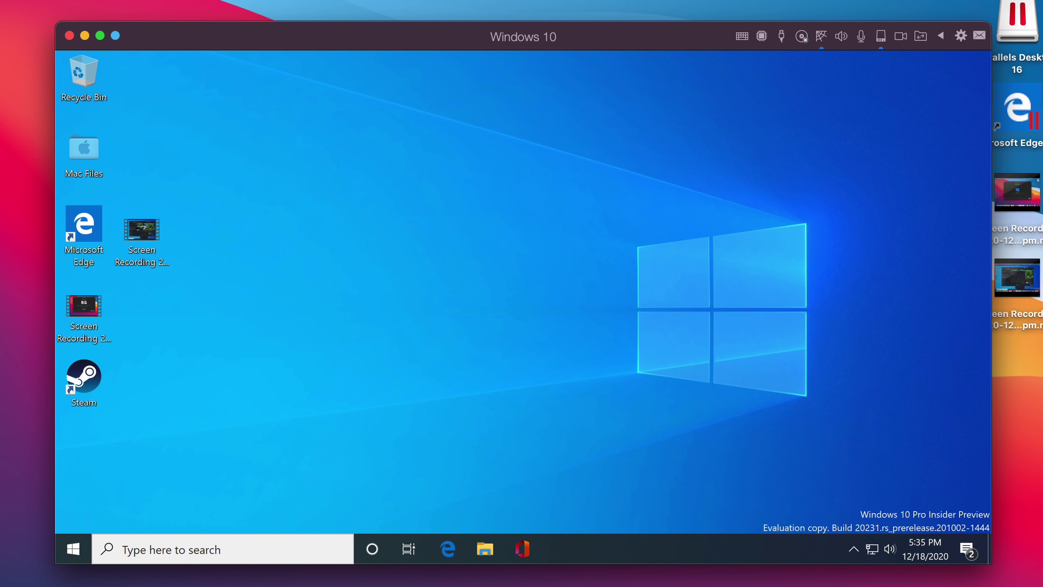
{"action": "left_click", "coordinate": [707, 1]}
{"action": "mouse_move", "coordinate": [750, 45]}
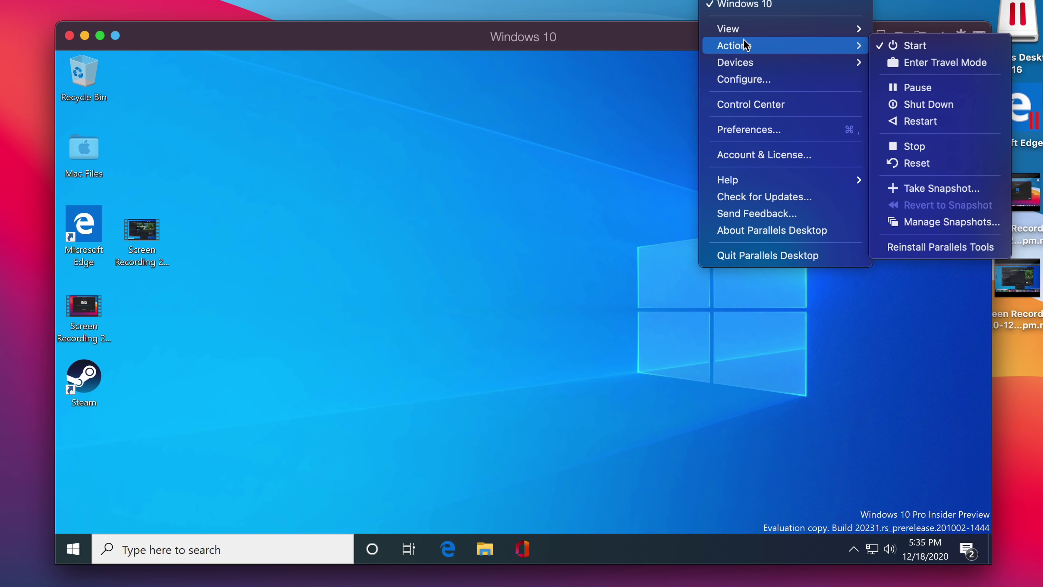
{"action": "left_click", "coordinate": [887, 88]}
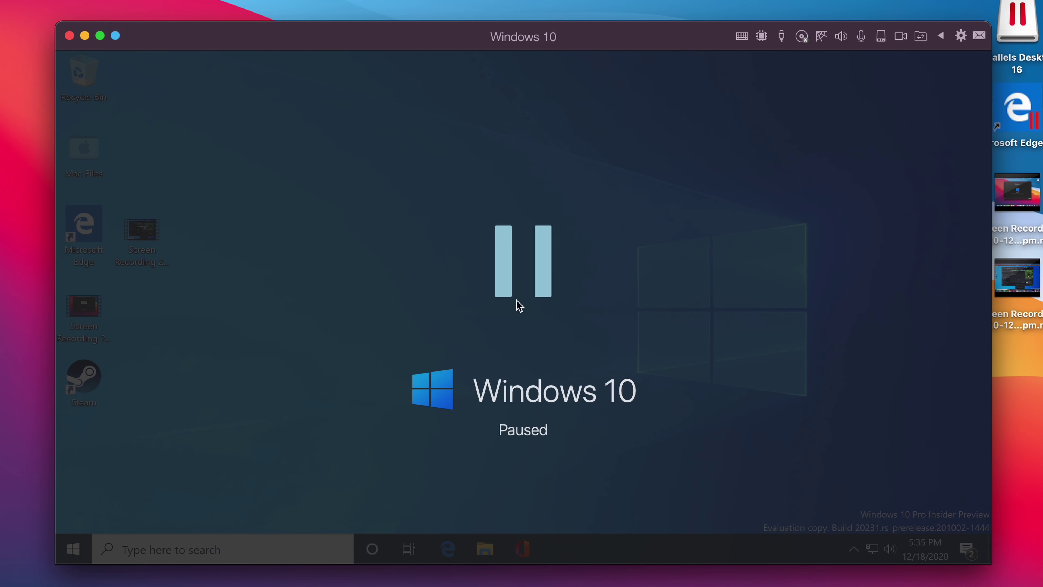
{"action": "left_click", "coordinate": [518, 256]}
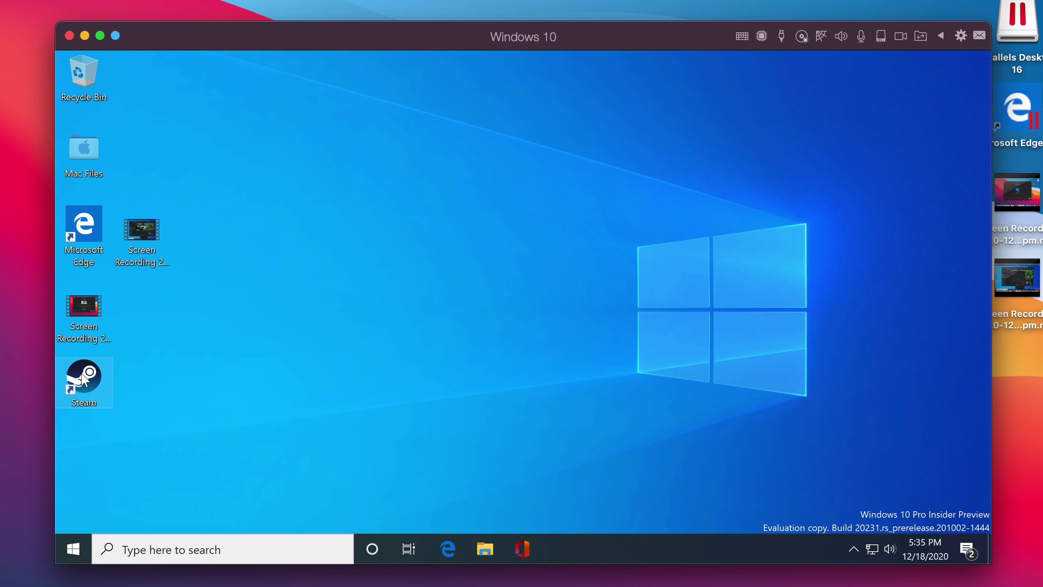
Step: Launch Geekbench 5 from the Start menu, approve the UAC prompt, and run the CPU benchmark
{"action": "left_click", "coordinate": [73, 548]}
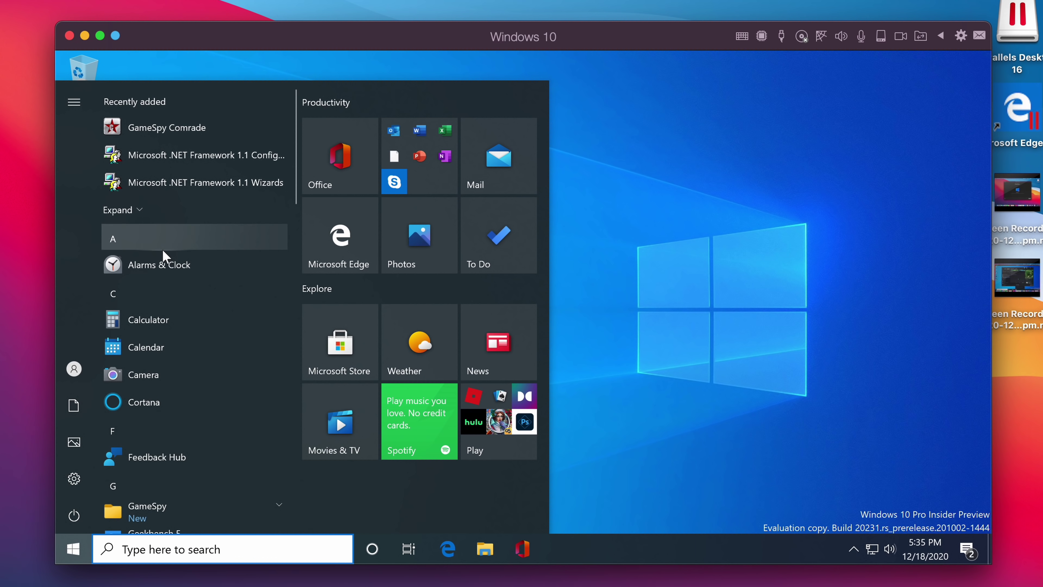
{"action": "scroll", "coordinate": [162, 249], "scroll_direction": "down", "scroll_amount": 5}
{"action": "scroll", "coordinate": [162, 249], "scroll_direction": "down", "scroll_amount": 3}
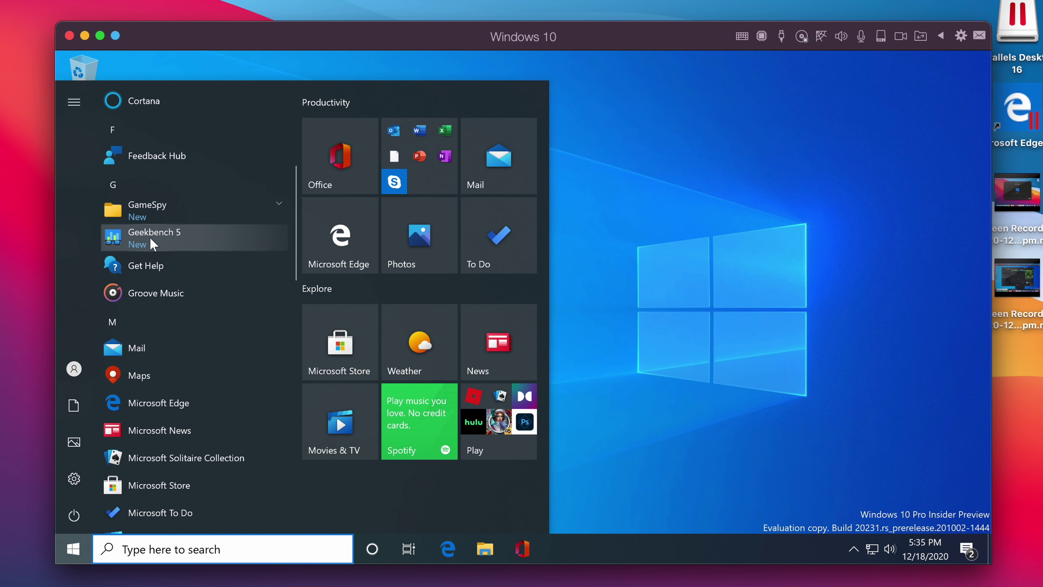
{"action": "left_click", "coordinate": [153, 243]}
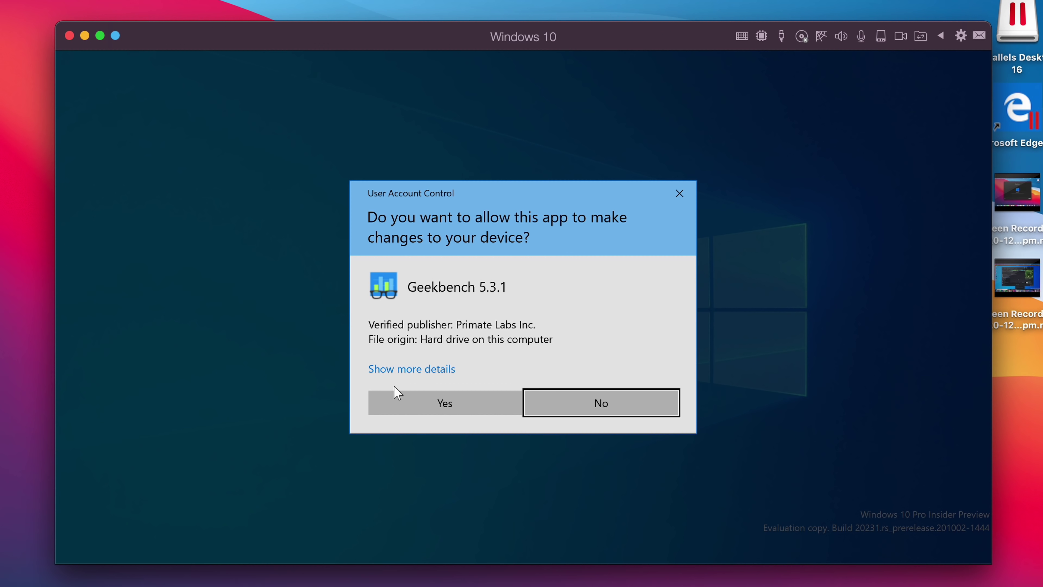
{"action": "left_click", "coordinate": [418, 406]}
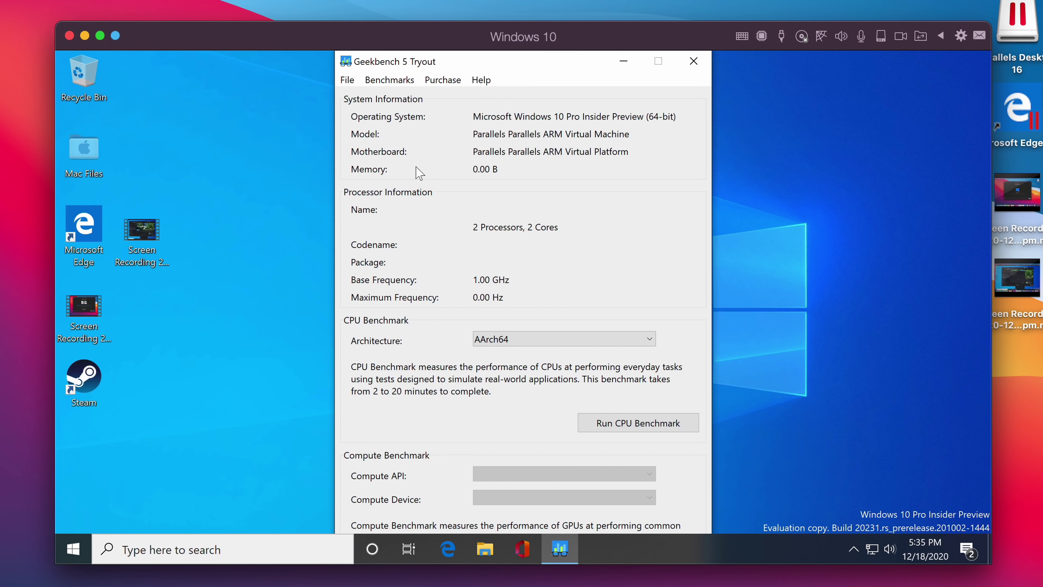
{"action": "left_click", "coordinate": [602, 423]}
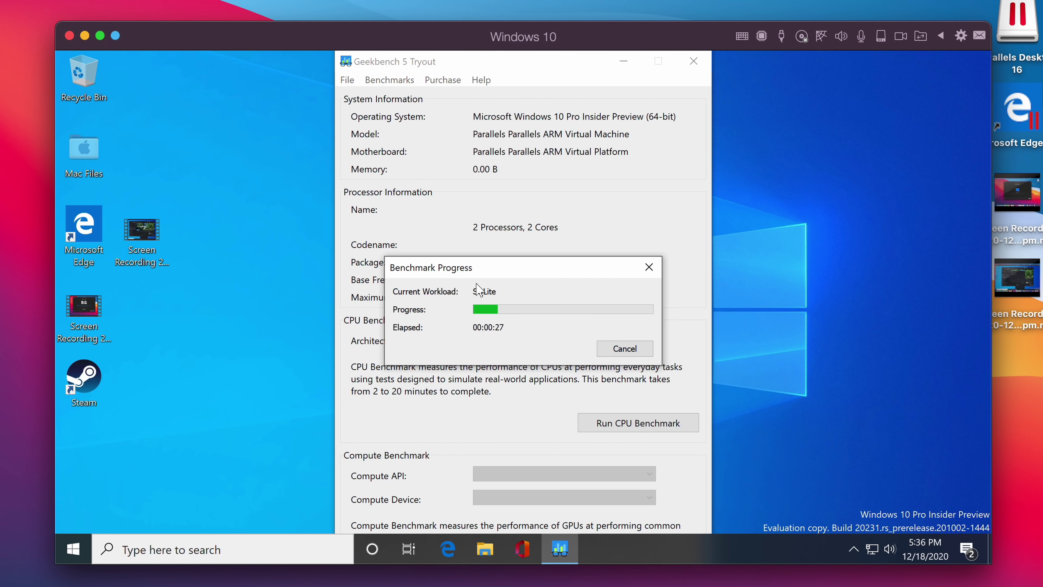
Step: Launch Activity Monitor via Spotlight and select the Windows 10 process on the CPU tab
{"action": "key", "text": "super+space"}
{"action": "type", "text": "activ"}
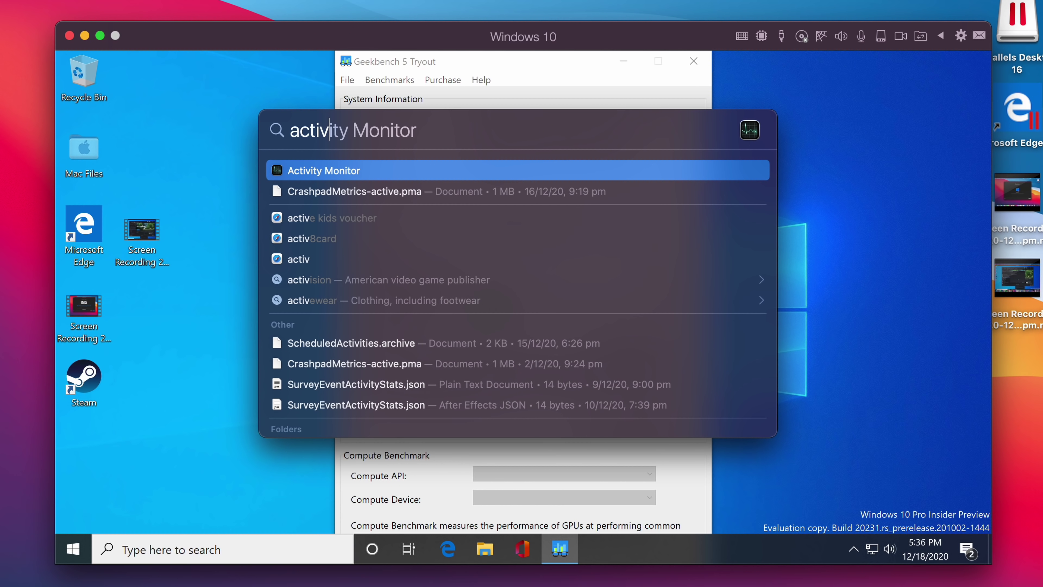
{"action": "key", "text": "Return"}
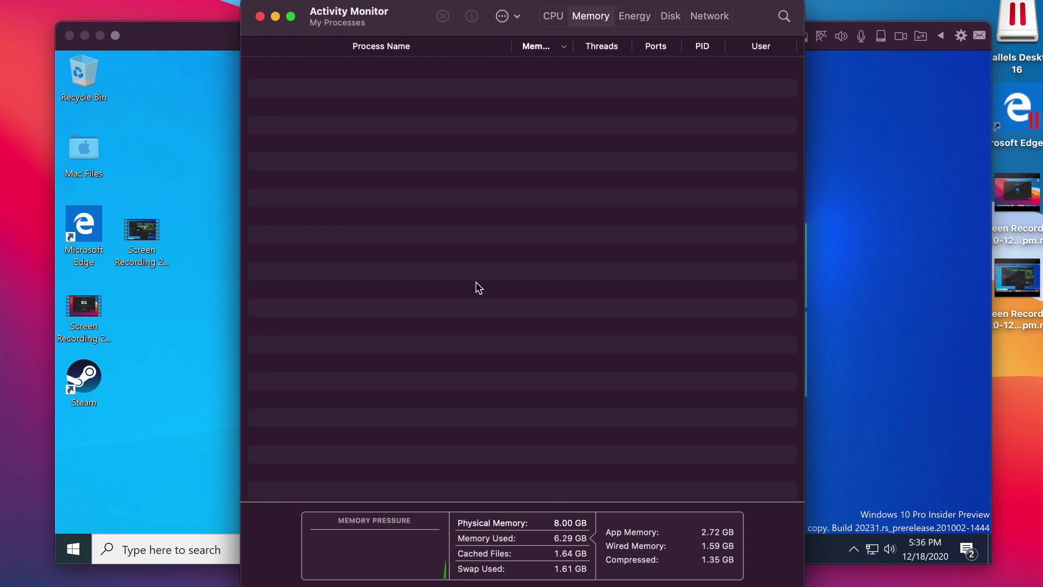
{"action": "left_click", "coordinate": [551, 19]}
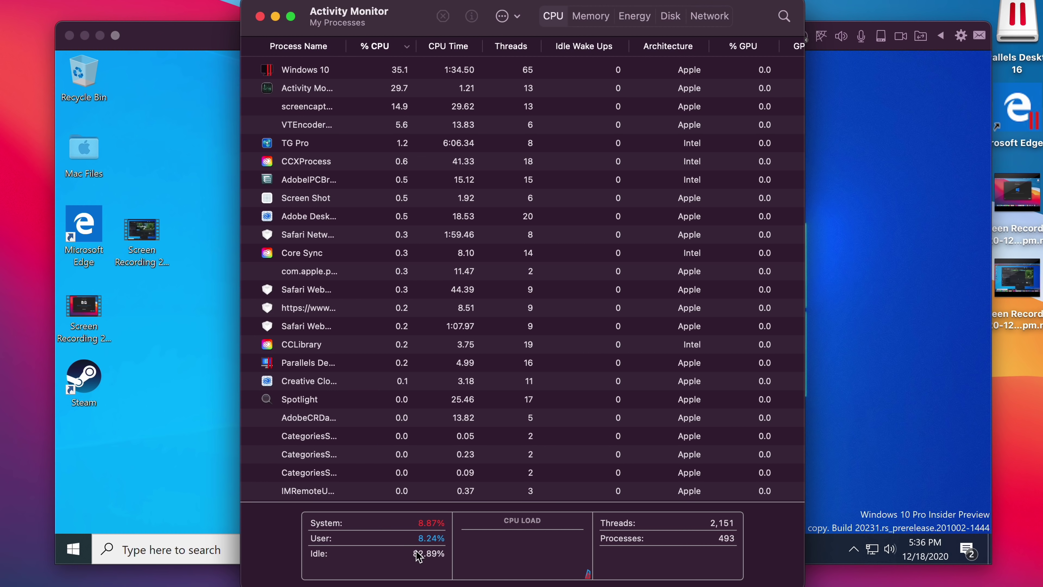
{"action": "scroll", "coordinate": [306, 110], "scroll_direction": "up", "scroll_amount": 2}
{"action": "left_click", "coordinate": [312, 75]}
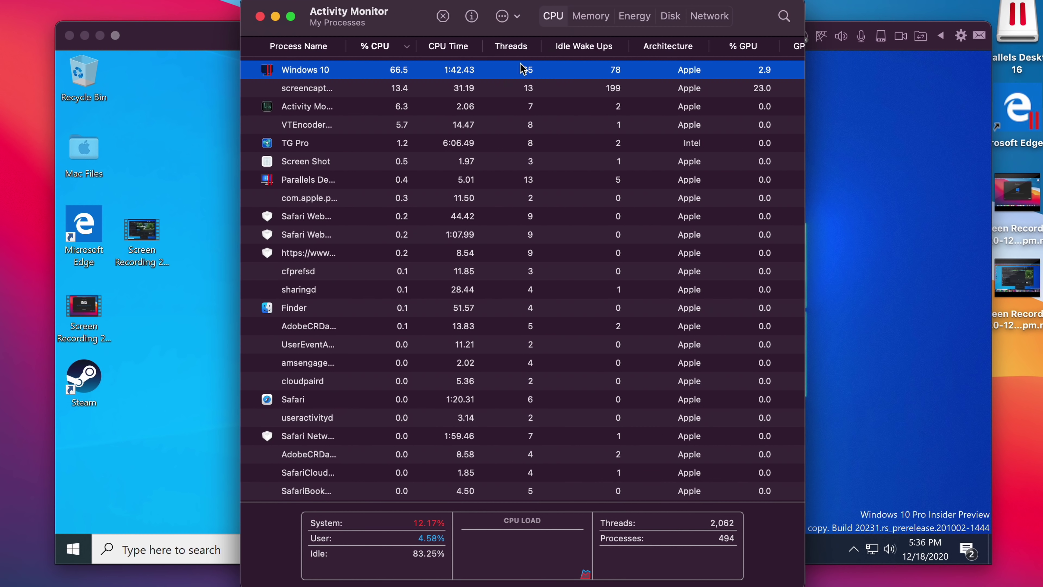
Step: Check the Windows 10 process's memory usage, then minimize Activity Monitor
{"action": "left_click", "coordinate": [579, 19]}
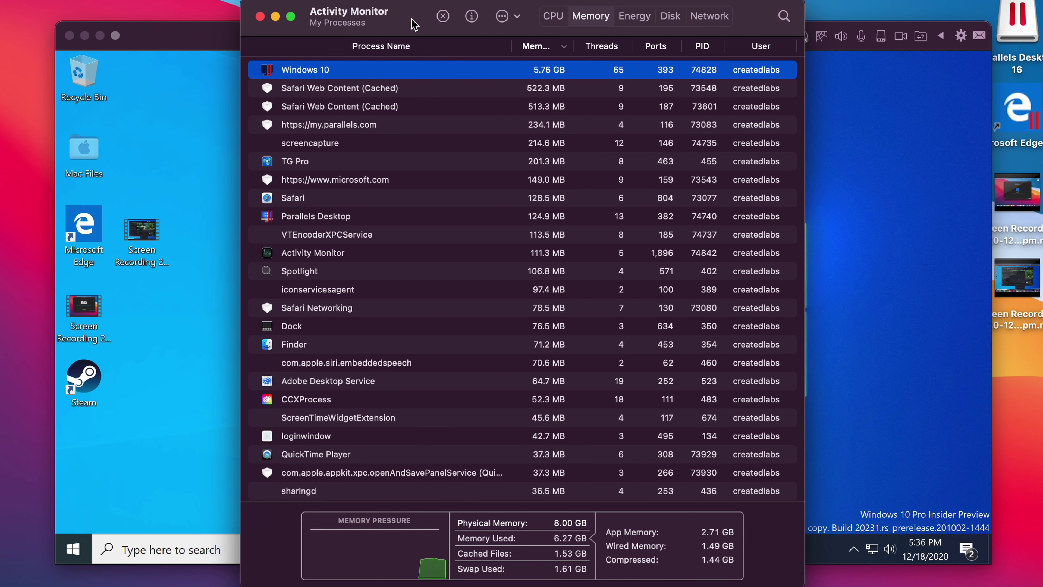
{"action": "mouse_move", "coordinate": [413, 25]}
{"action": "left_mouse_down"}
{"action": "mouse_move", "coordinate": [408, 398]}
{"action": "mouse_move", "coordinate": [400, 0]}
{"action": "mouse_move", "coordinate": [423, 32]}
{"action": "left_mouse_up"}
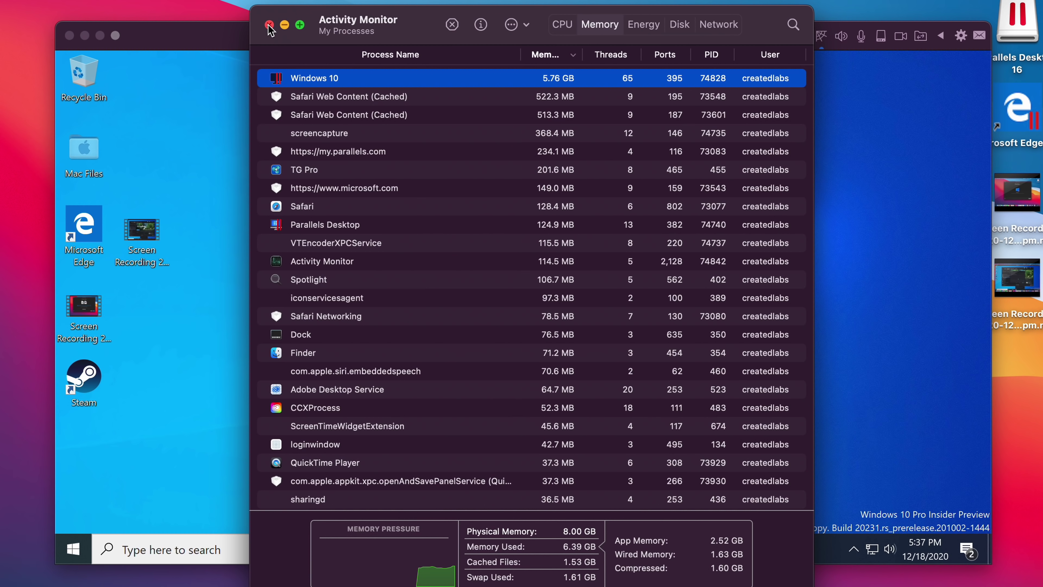
{"action": "left_click", "coordinate": [284, 25]}
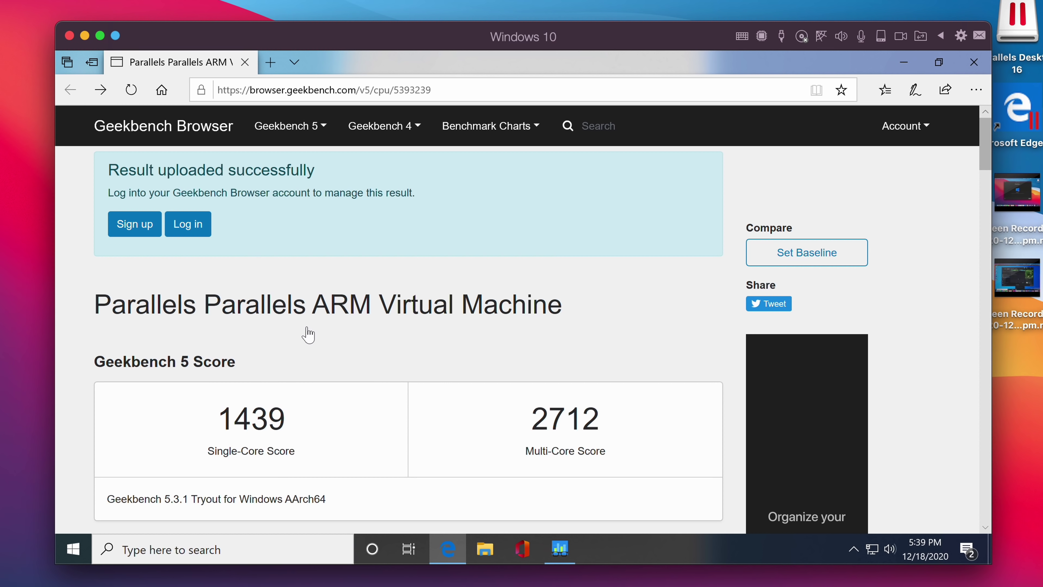
Step: Scroll through the Geekbench result page to read the 1439 single-core and 2712 multi-core scores
{"action": "scroll", "coordinate": [305, 333], "scroll_direction": "down", "scroll_amount": 1}
{"action": "scroll", "coordinate": [306, 333], "scroll_direction": "down", "scroll_amount": 2}
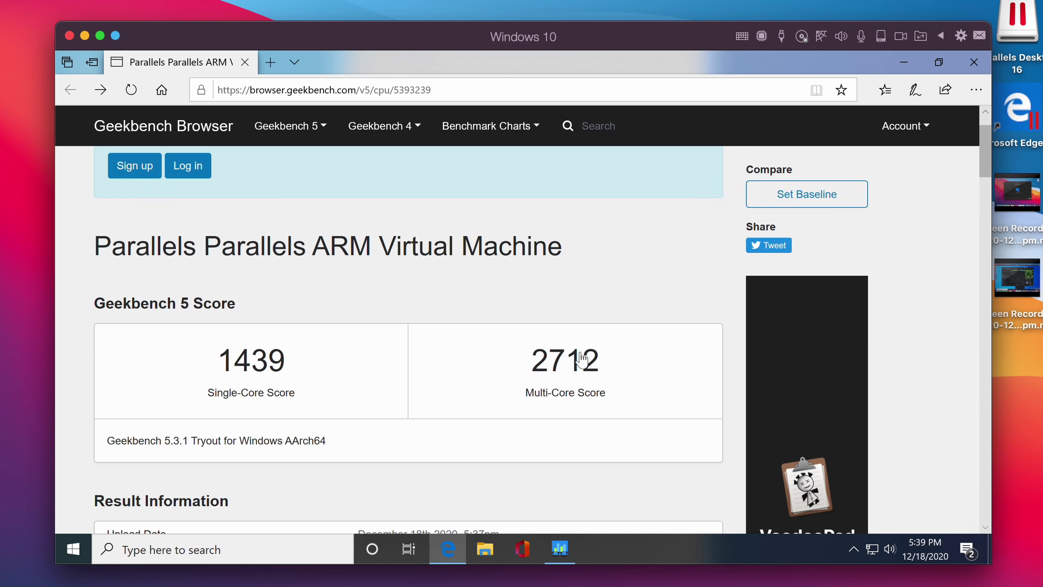
{"action": "scroll", "coordinate": [606, 360], "scroll_direction": "down", "scroll_amount": 4}
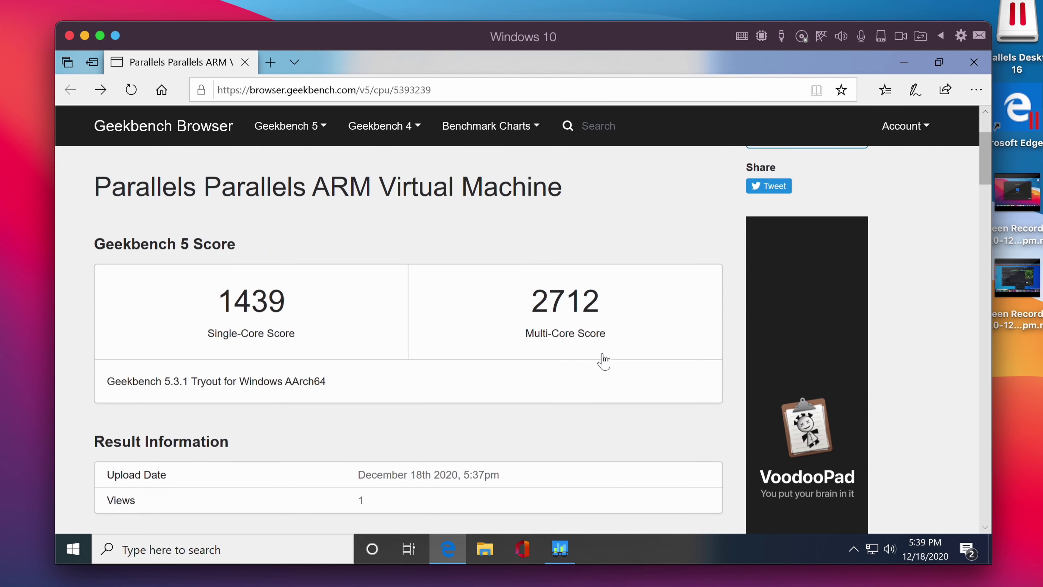
{"action": "scroll", "coordinate": [600, 359], "scroll_direction": "up", "scroll_amount": 2}
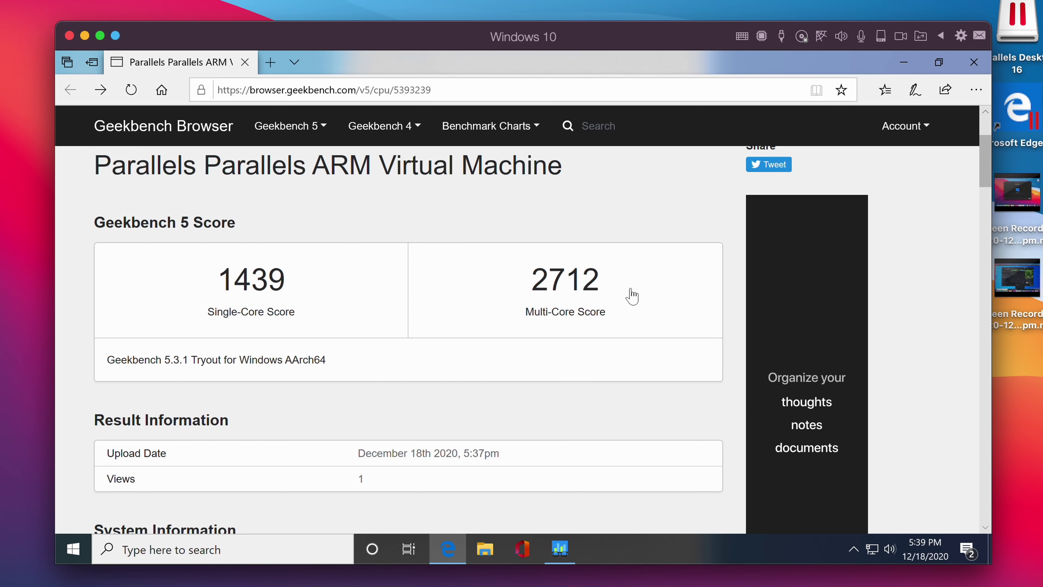
Step: Show the Multi-Core Mac Benchmarks chart and find Macs near 2712, like MacBook Air (Early 2020) at 2889
{"action": "left_click", "coordinate": [101, 91]}
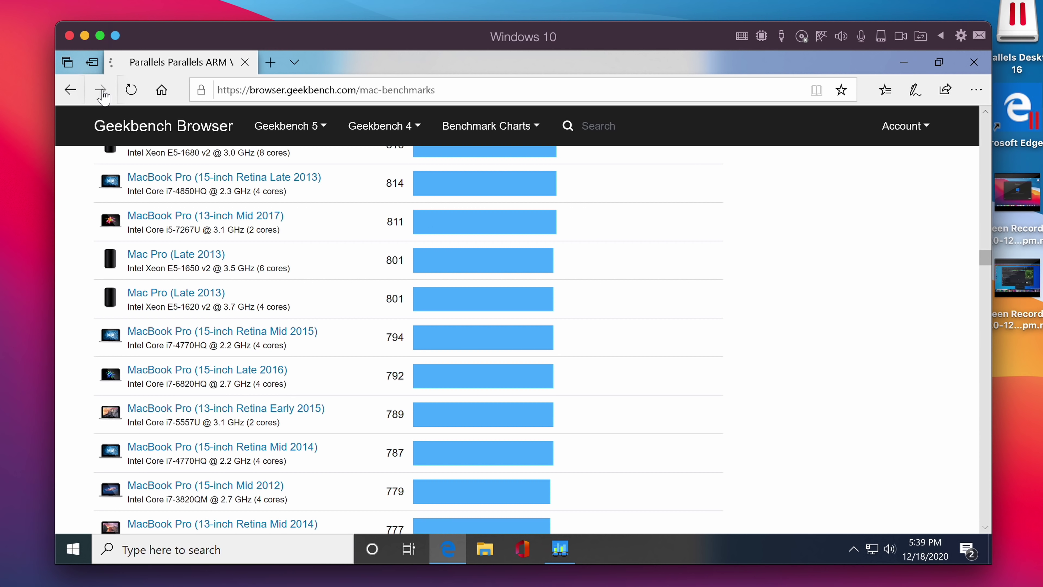
{"action": "scroll", "coordinate": [254, 315], "scroll_direction": "up", "scroll_amount": 15}
{"action": "left_click", "coordinate": [218, 211]}
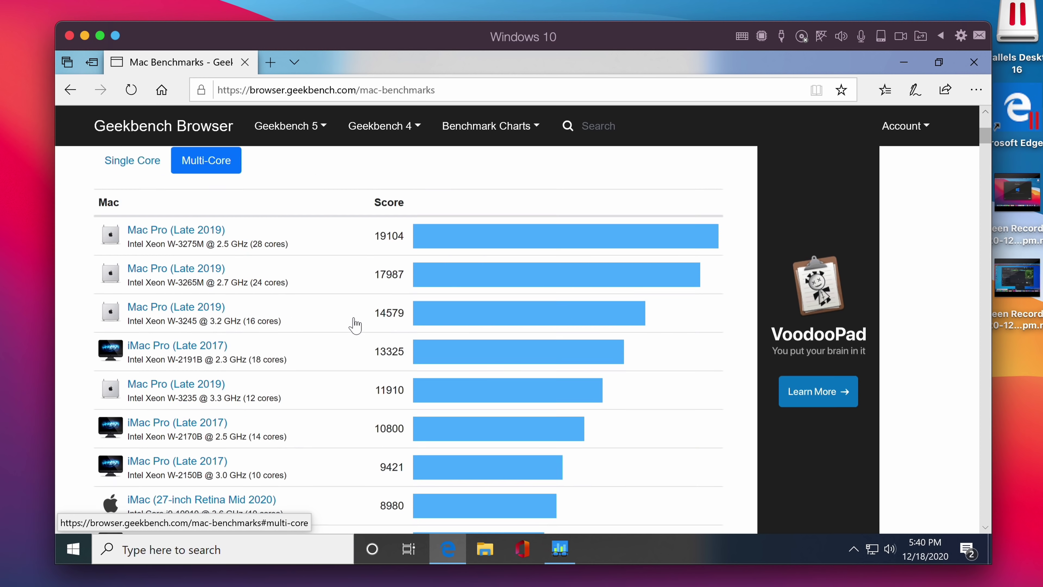
{"action": "scroll", "coordinate": [354, 324], "scroll_direction": "down", "scroll_amount": 20}
{"action": "scroll", "coordinate": [354, 323], "scroll_direction": "down", "scroll_amount": 15}
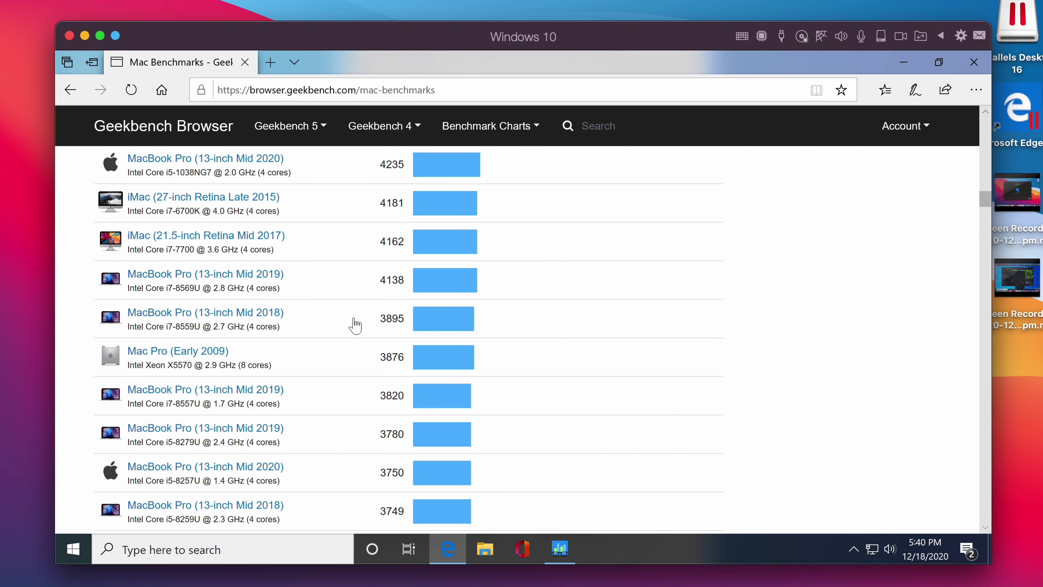
{"action": "scroll", "coordinate": [354, 324], "scroll_direction": "down", "scroll_amount": 15}
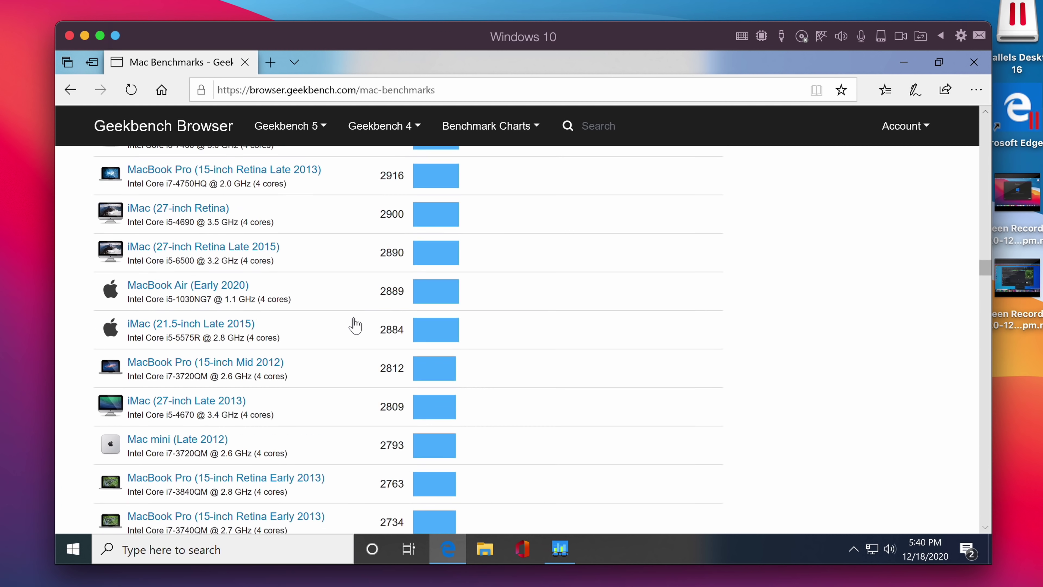
{"action": "scroll", "coordinate": [354, 324], "scroll_direction": "up", "scroll_amount": 5}
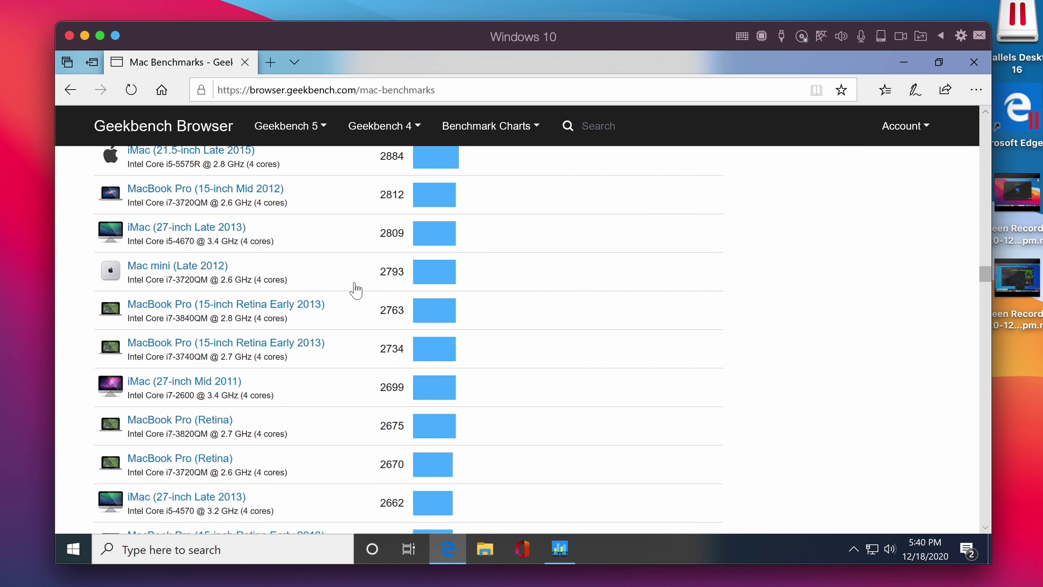
{"action": "scroll", "coordinate": [356, 290], "scroll_direction": "up", "scroll_amount": 1}
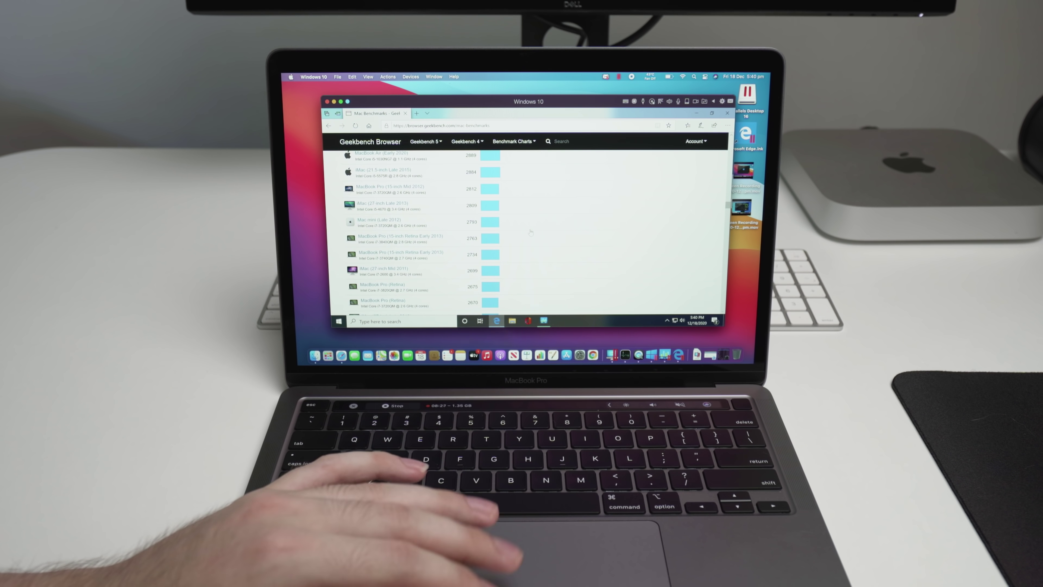
Step: Shut down Windows from the Start menu's Power options, closing the VM window
{"action": "scroll", "coordinate": [530, 233], "scroll_direction": "up", "scroll_amount": 10}
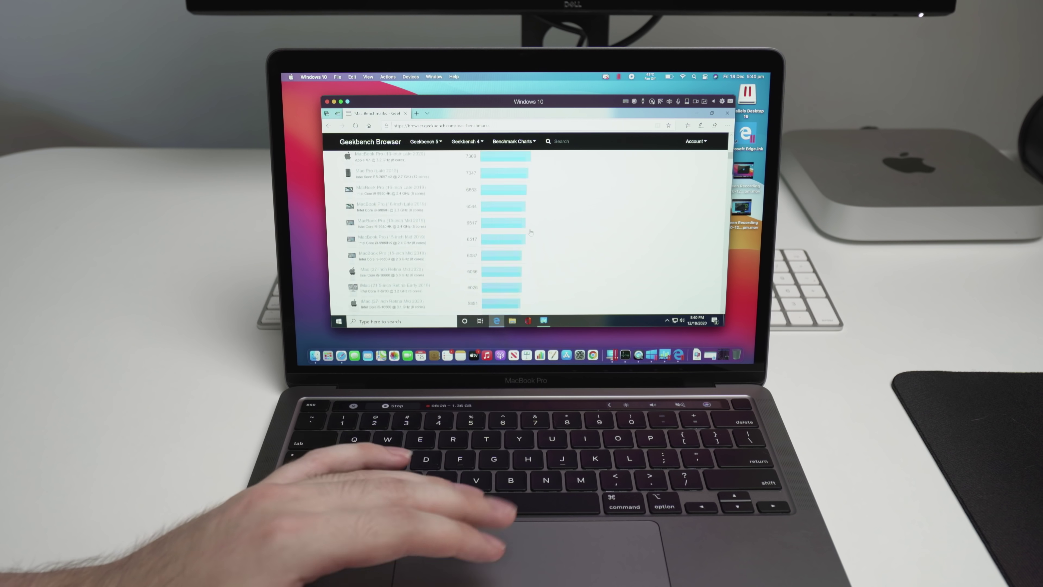
{"action": "scroll", "coordinate": [531, 233], "scroll_direction": "up", "scroll_amount": 15}
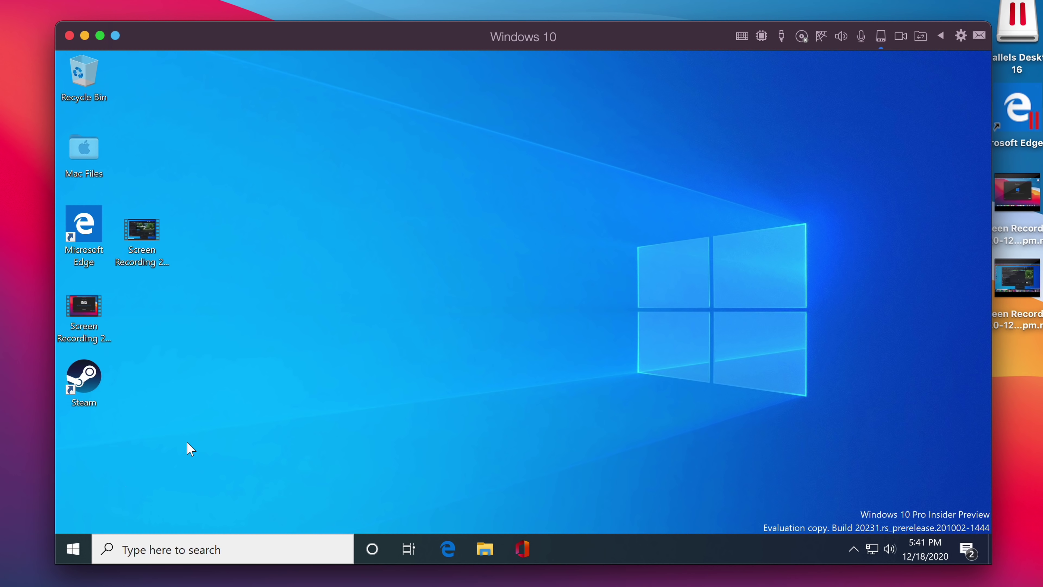
{"action": "left_click", "coordinate": [74, 548]}
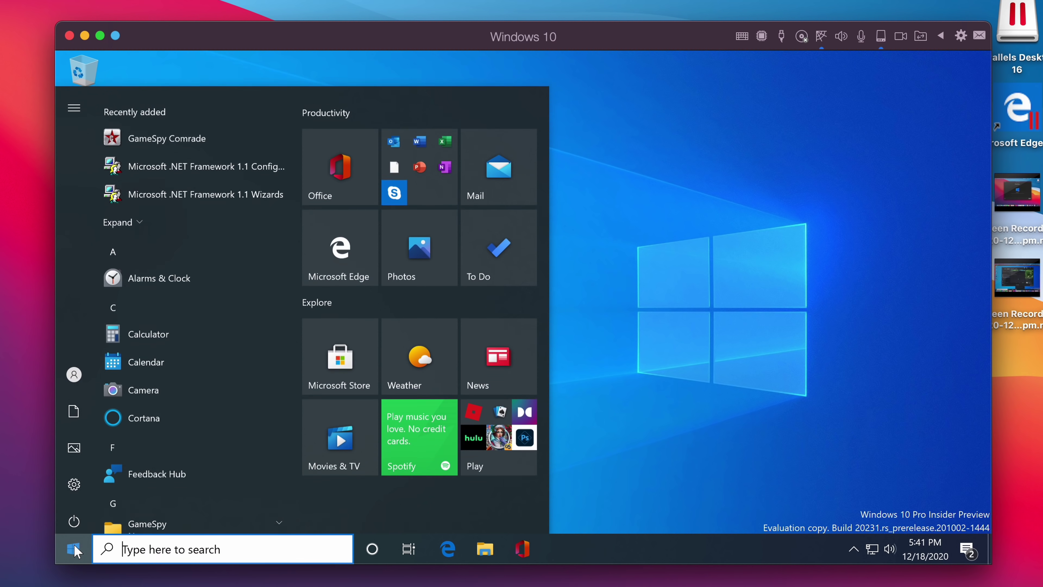
{"action": "left_click", "coordinate": [73, 515]}
{"action": "left_click", "coordinate": [139, 456]}
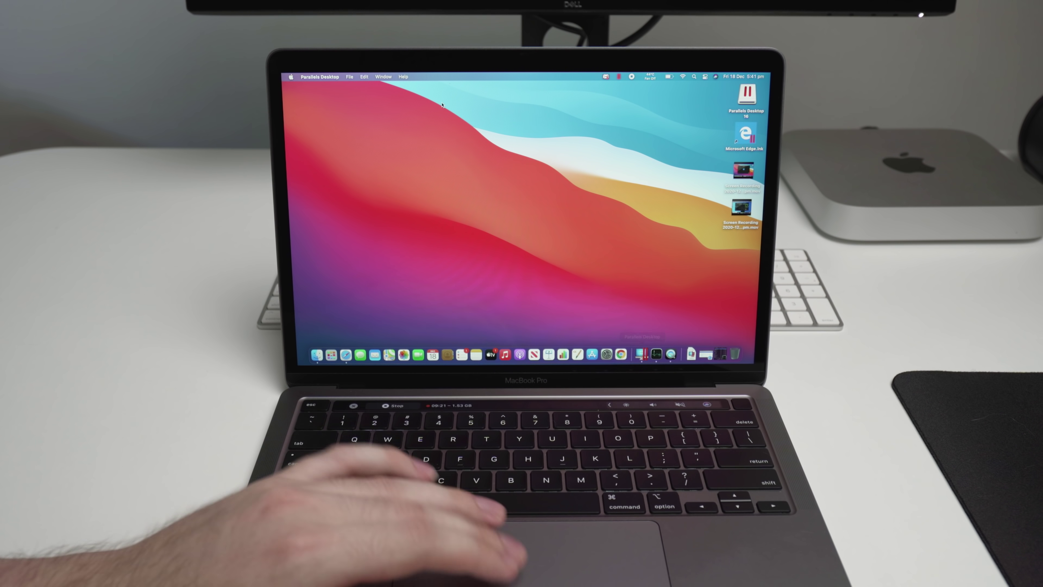
Step: Quit Parallels Desktop from its app menu, leaving Finder in front
{"action": "left_click", "coordinate": [319, 76]}
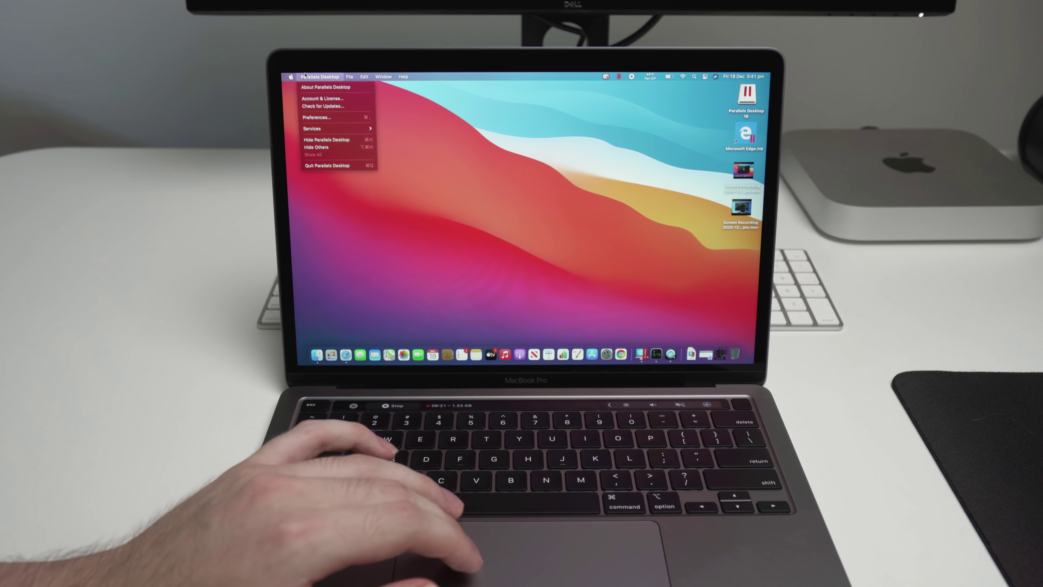
{"action": "left_click", "coordinate": [324, 165]}
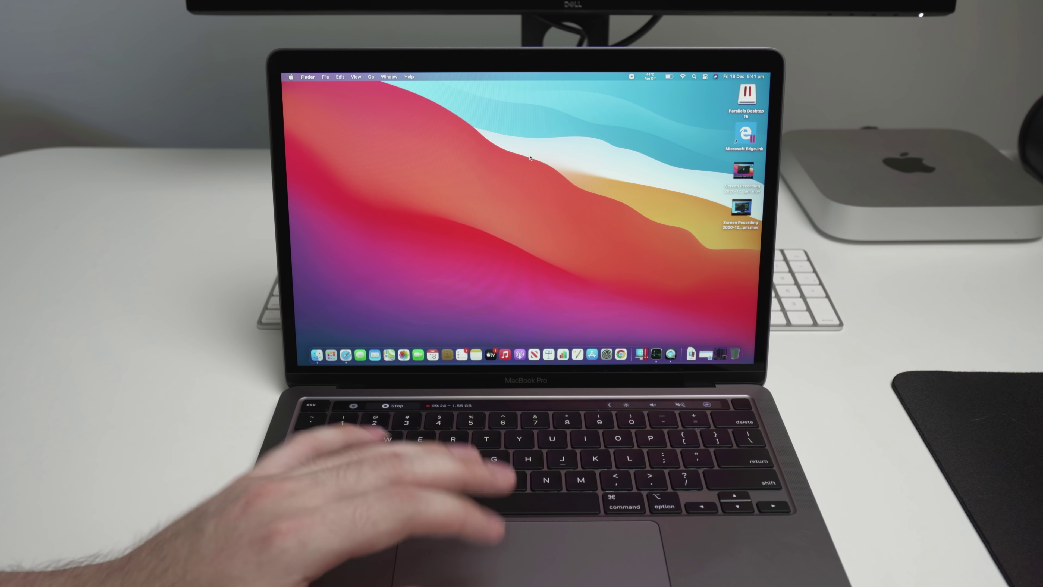